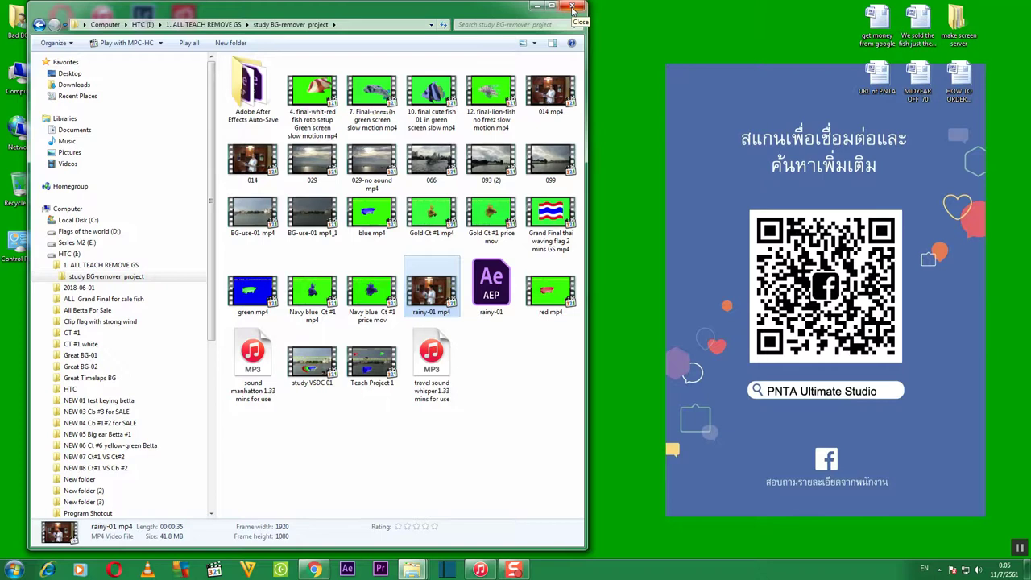
Step: Close the study BG-remover project folder window and launch After Effects
click(572, 8)
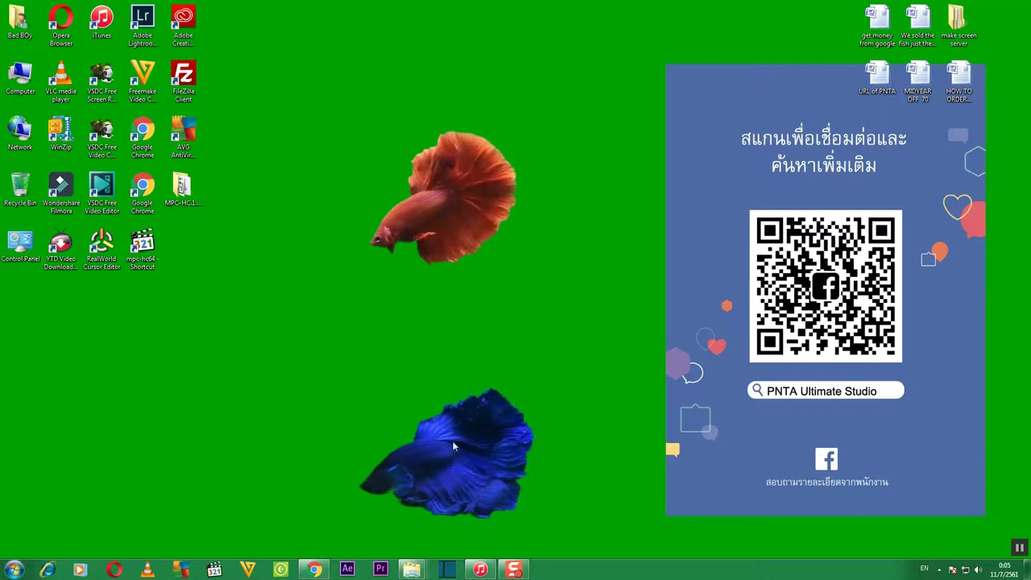
click(349, 568)
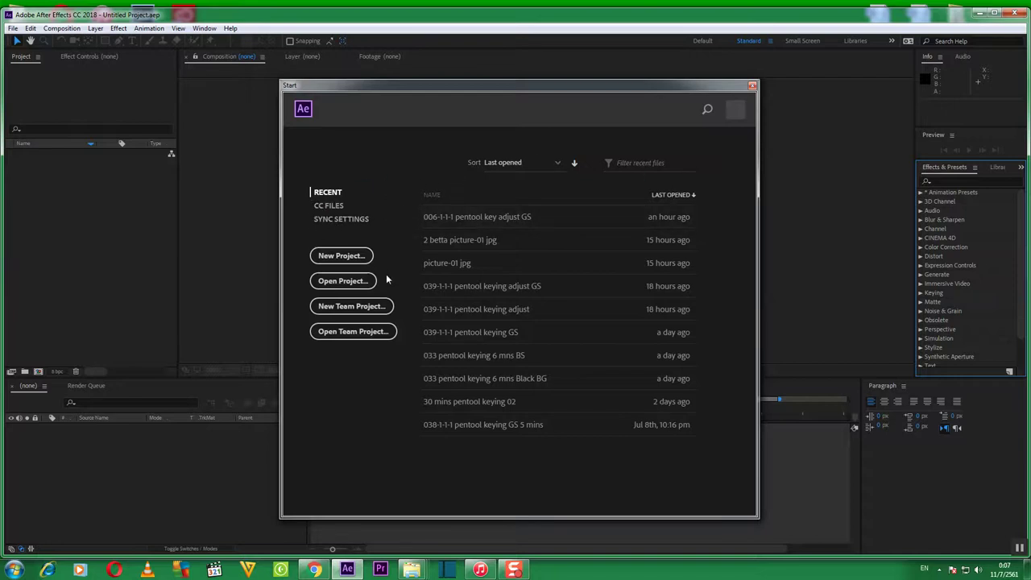
Step: Dismiss the Start window without opening or creating a project
click(342, 277)
click(338, 284)
click(359, 266)
click(342, 256)
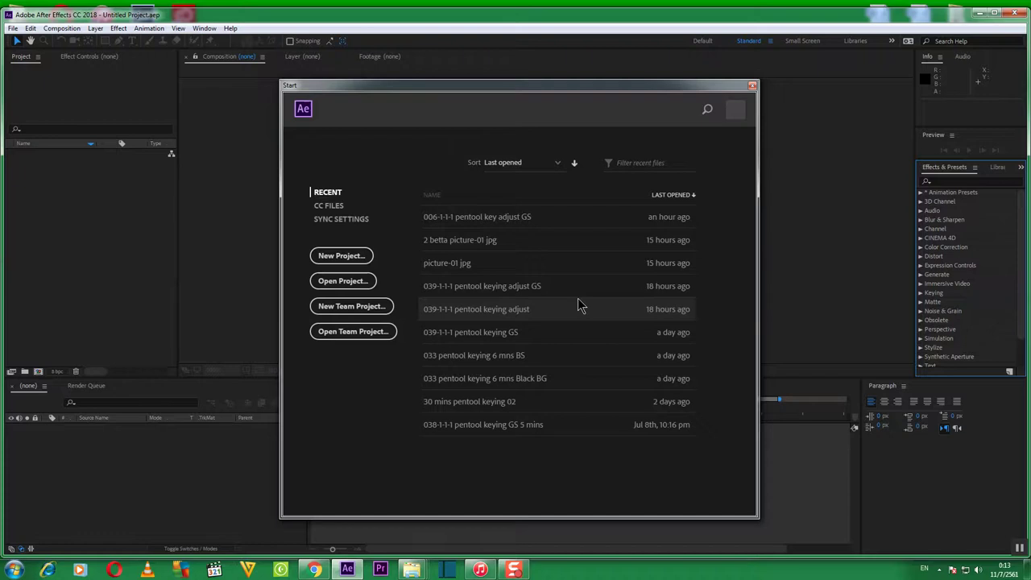
click(752, 85)
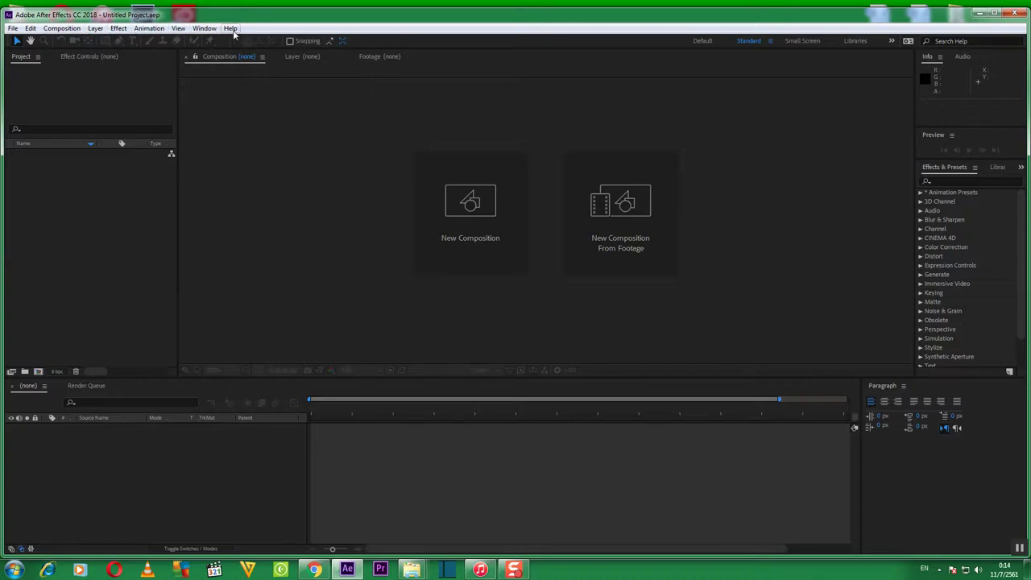
Step: Examine the commands for project files, including saving, importing, recent footage, exporting, fonts and Dynamic Link
click(13, 29)
click(13, 29)
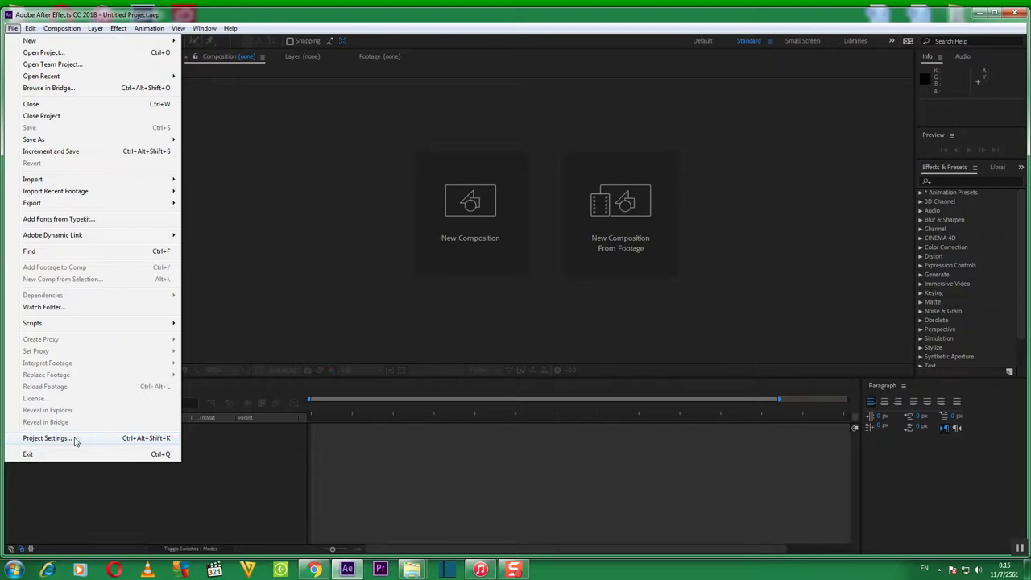
mouse_move(29, 40)
click(213, 37)
click(207, 30)
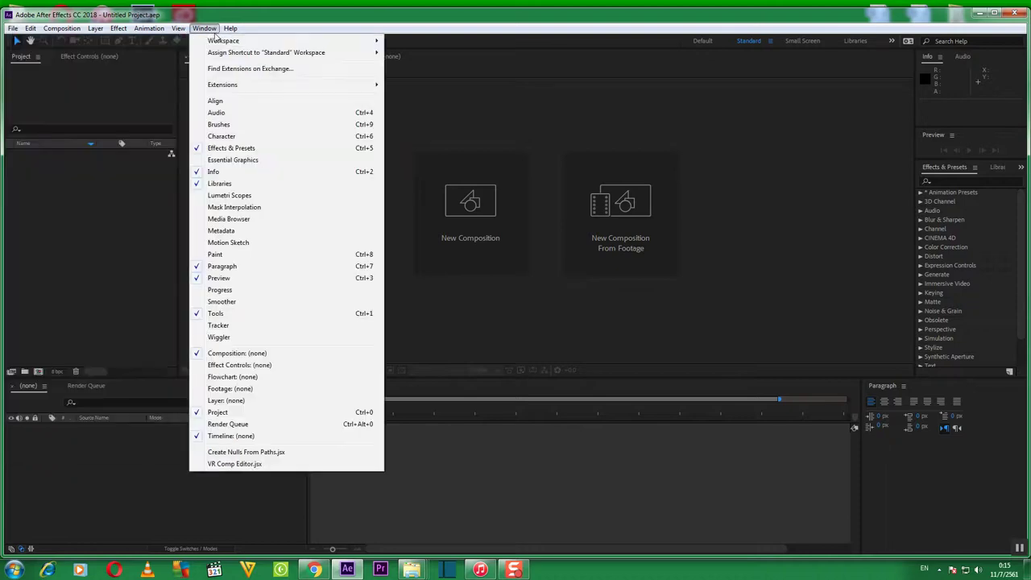
mouse_move(13, 29)
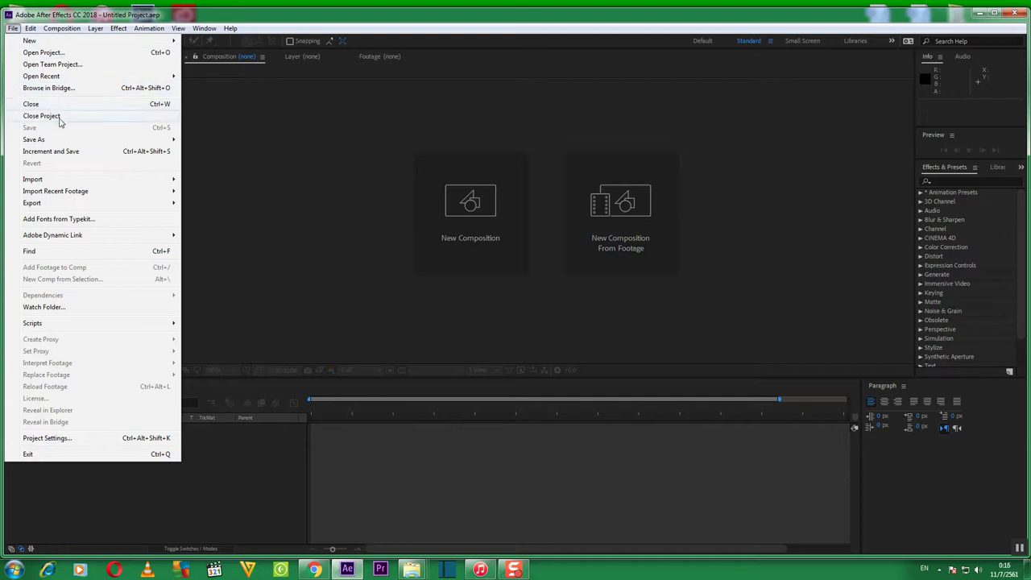
mouse_move(55, 141)
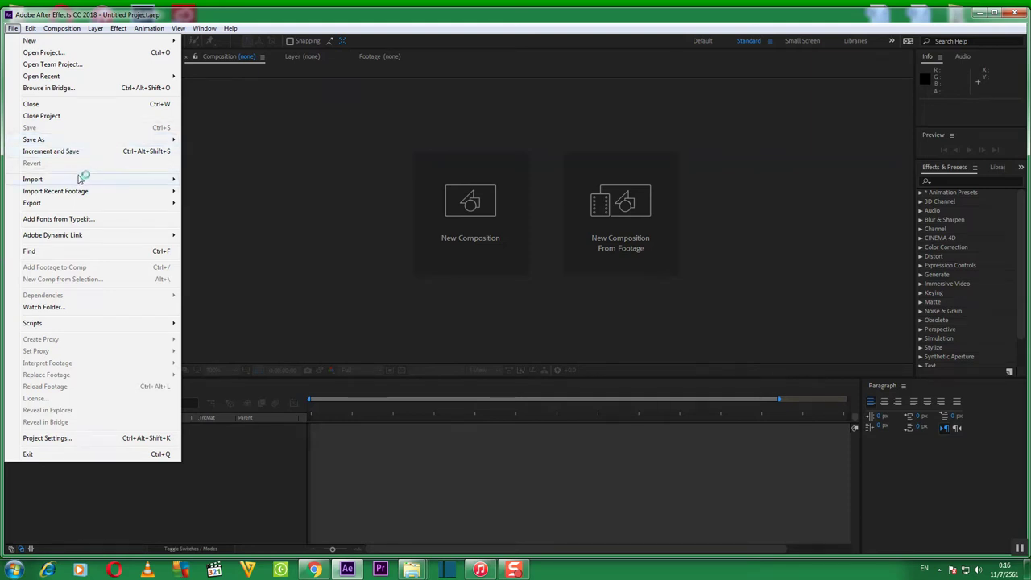
mouse_move(52, 184)
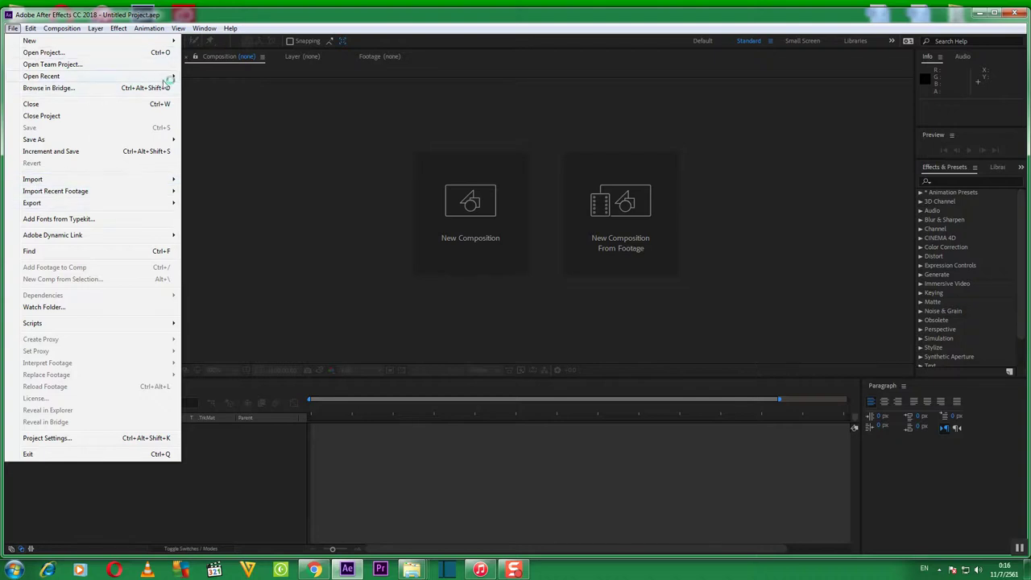
mouse_move(134, 78)
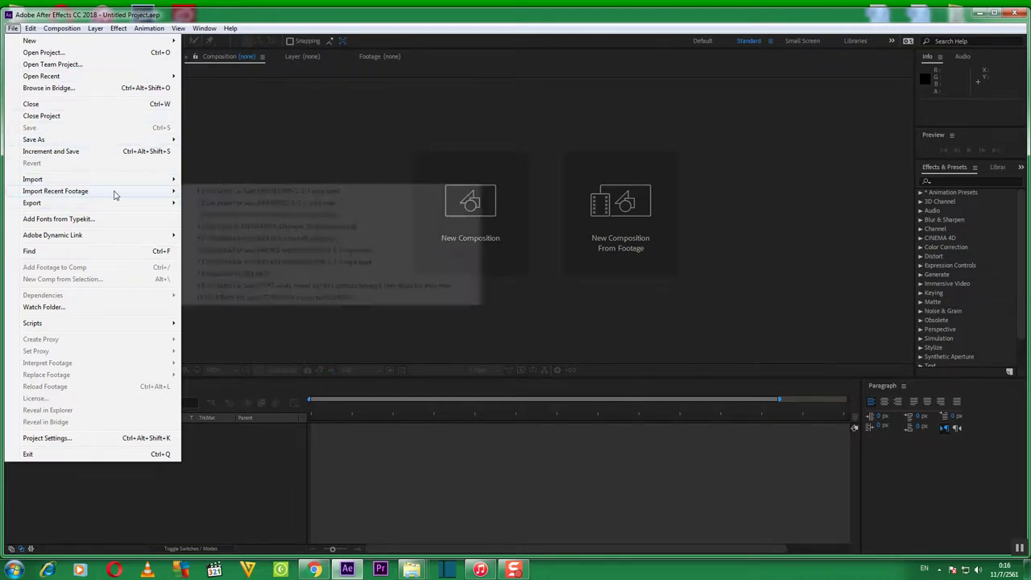
mouse_move(92, 193)
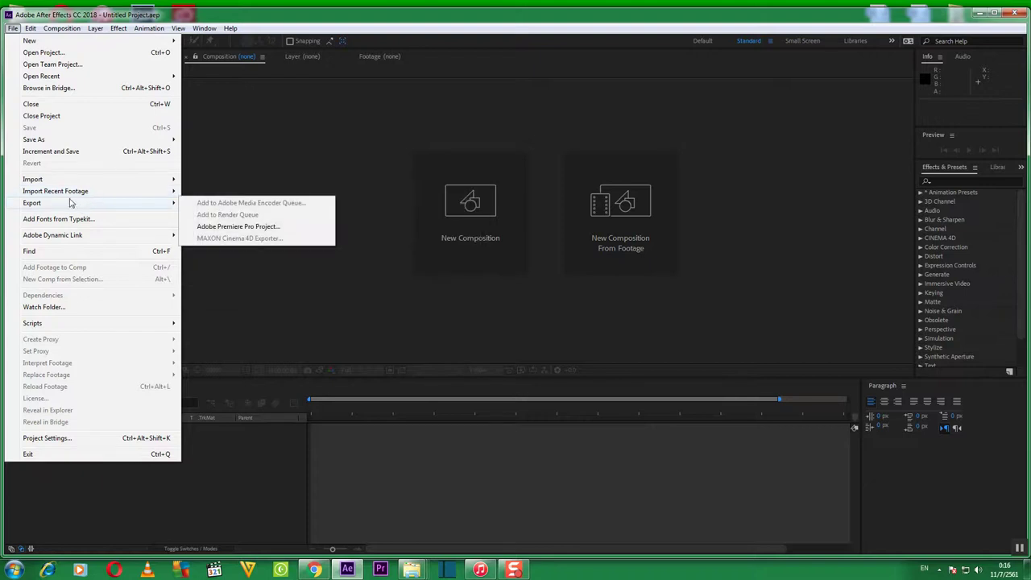
mouse_move(40, 207)
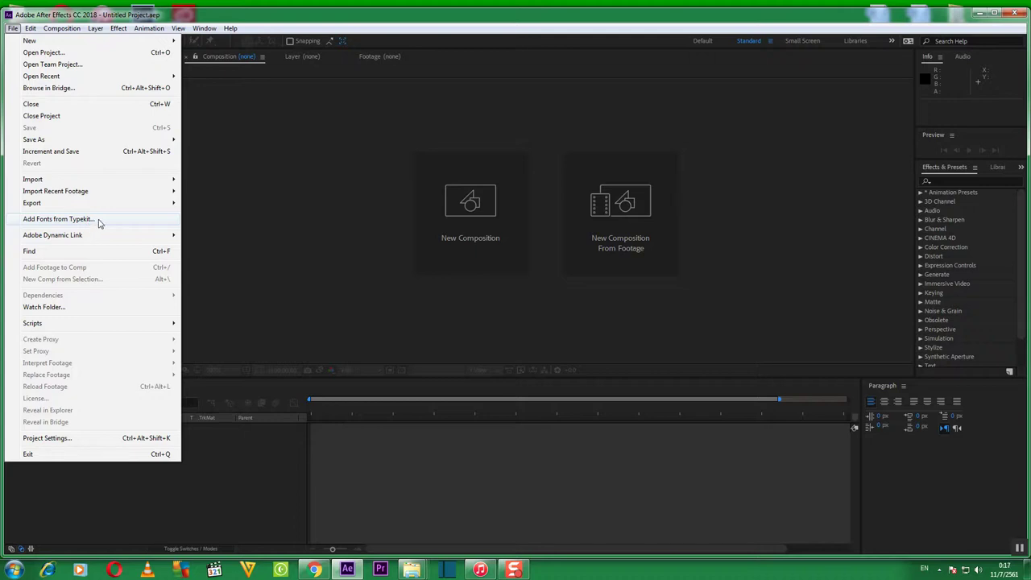
mouse_move(77, 242)
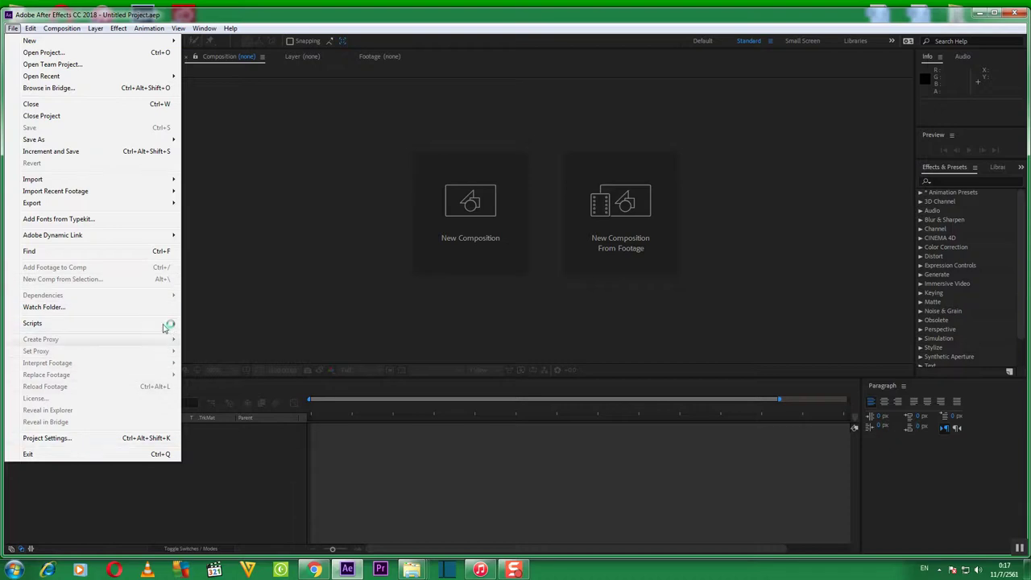
Step: Look through the editing and composition commands, glancing at those for effects, animation and layers
mouse_move(55, 38)
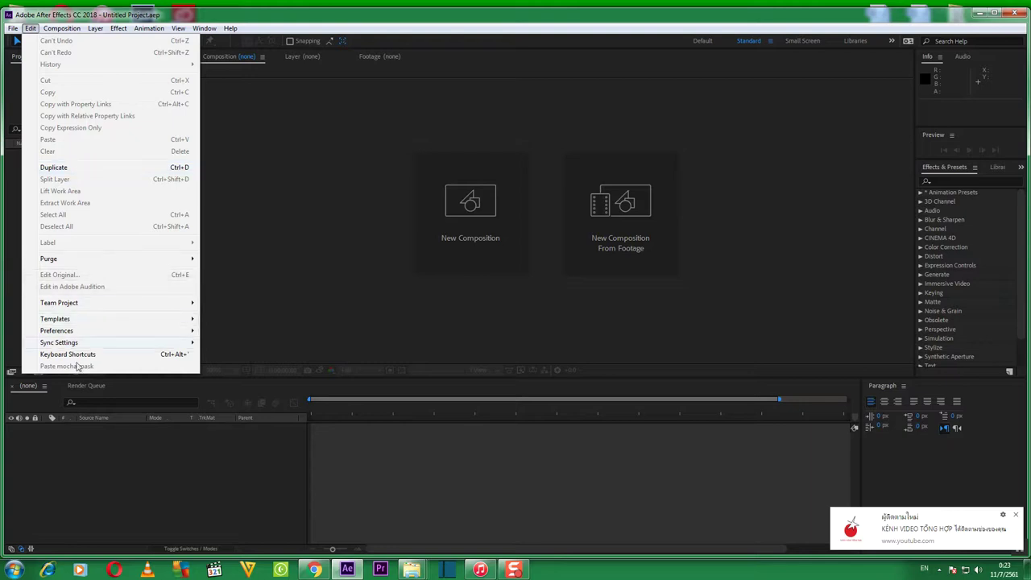
mouse_move(63, 31)
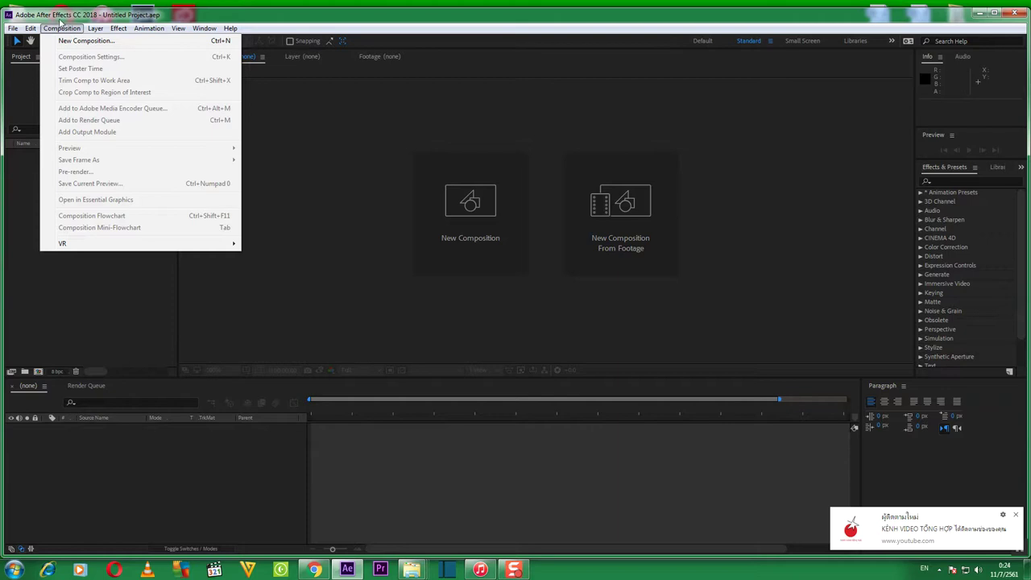
click(101, 83)
click(62, 28)
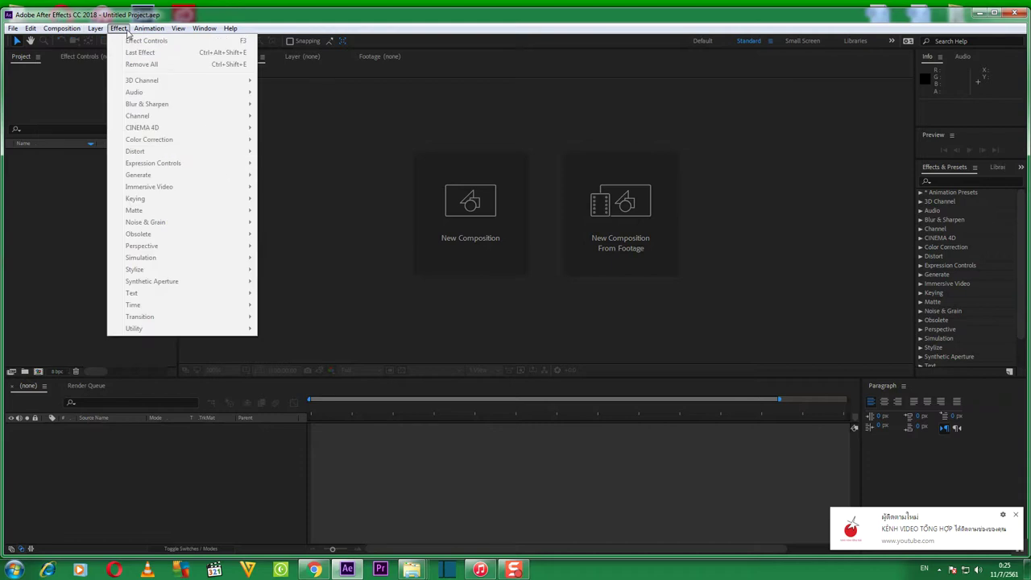
mouse_move(141, 29)
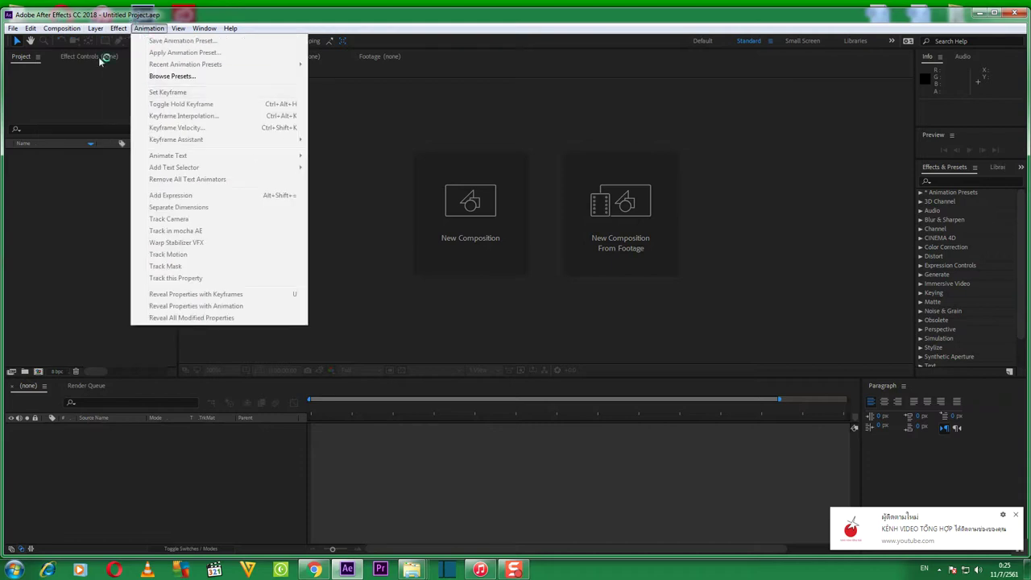
mouse_move(108, 38)
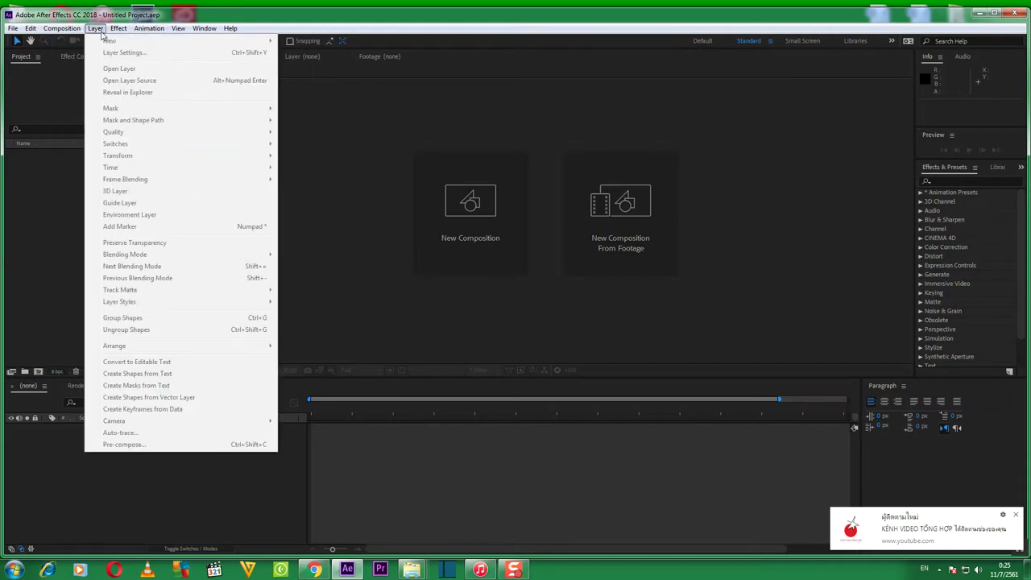
mouse_move(78, 31)
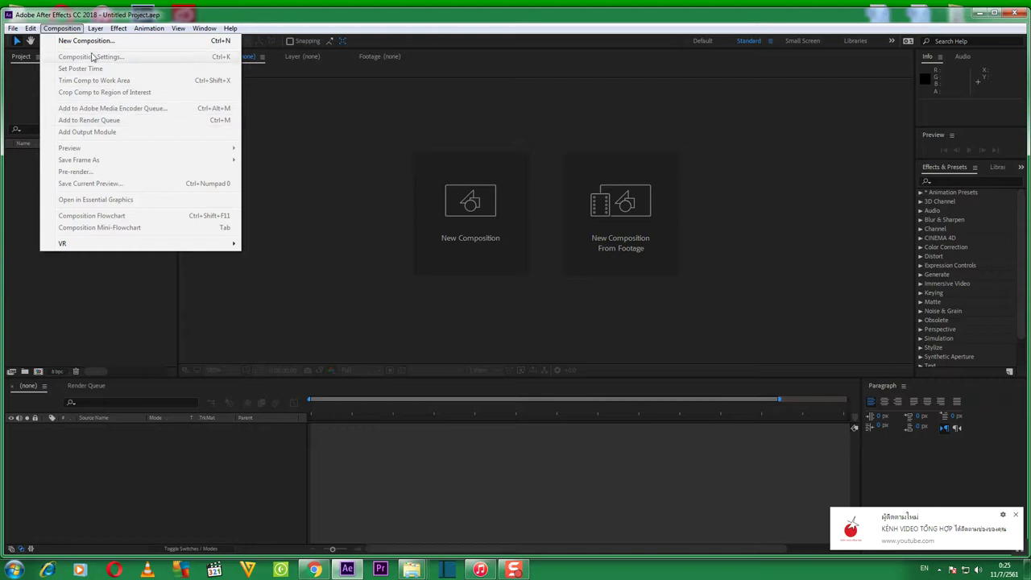
Step: Examine the available layer commands and effect categories
mouse_move(94, 30)
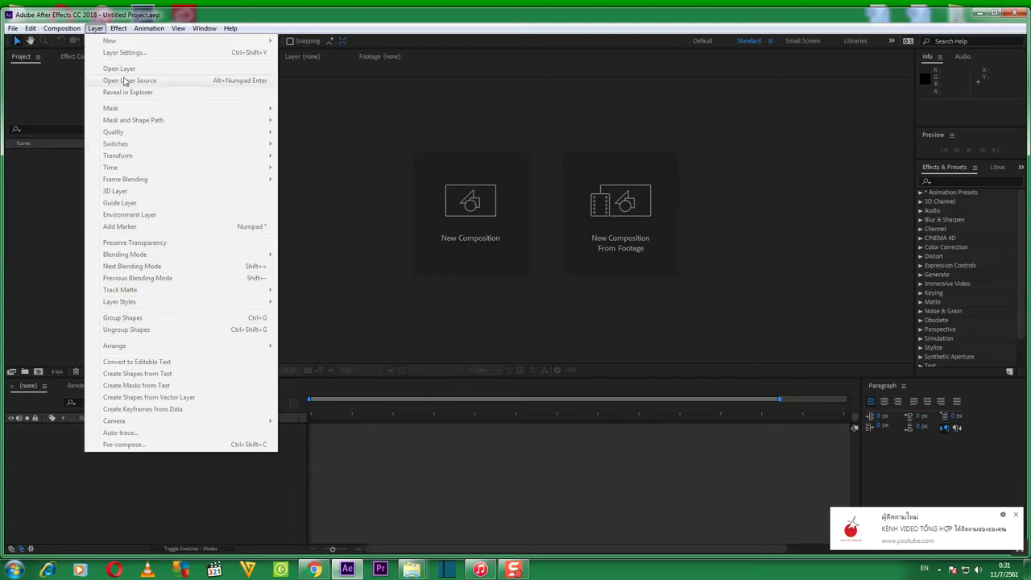
click(133, 224)
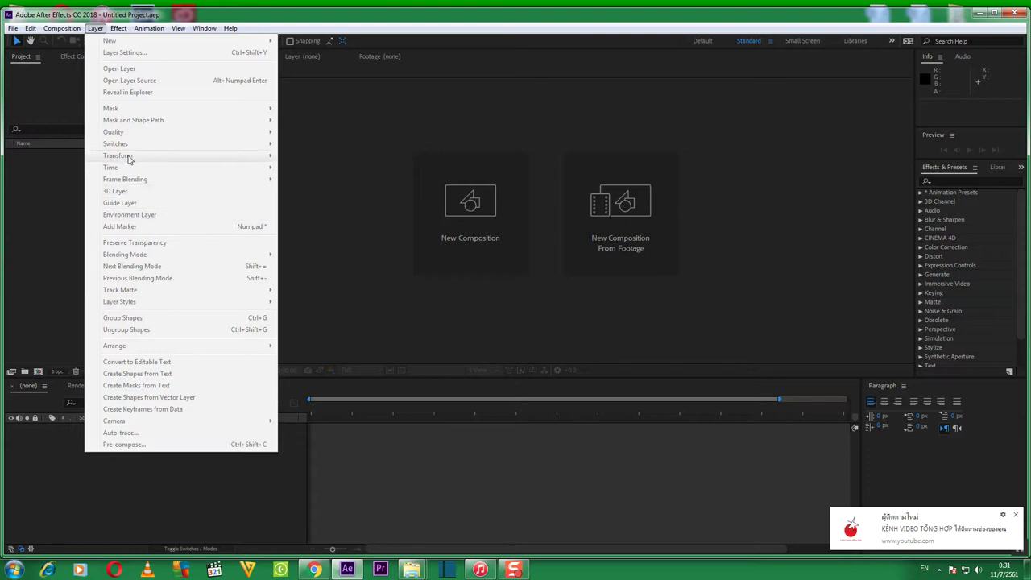
click(135, 82)
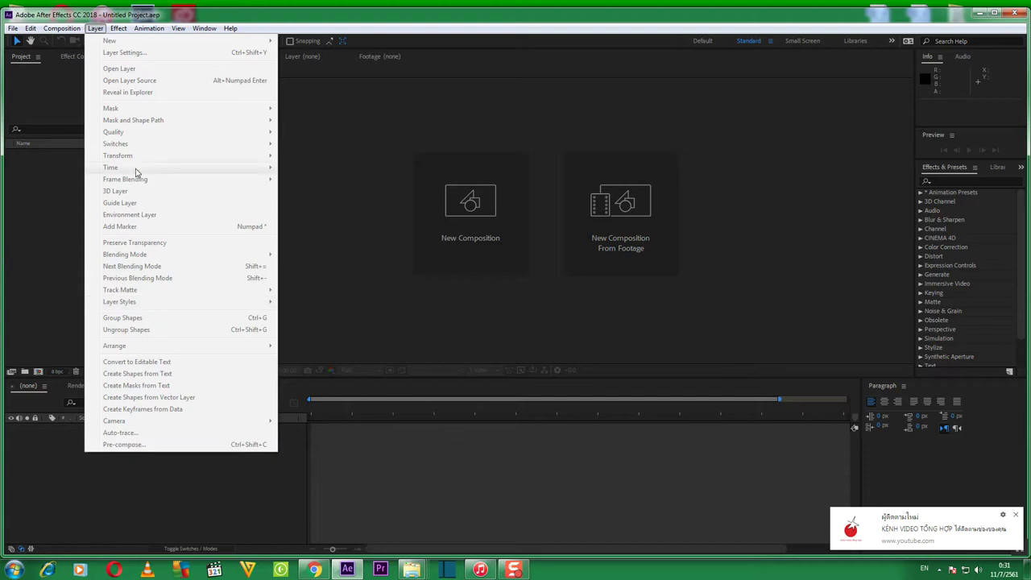
mouse_move(121, 30)
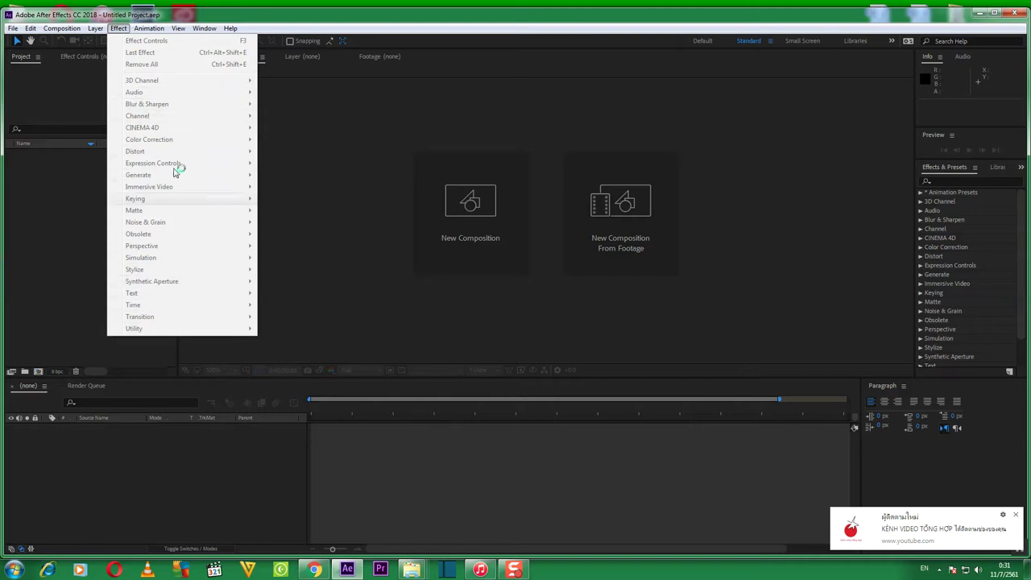
click(126, 131)
click(127, 130)
click(126, 130)
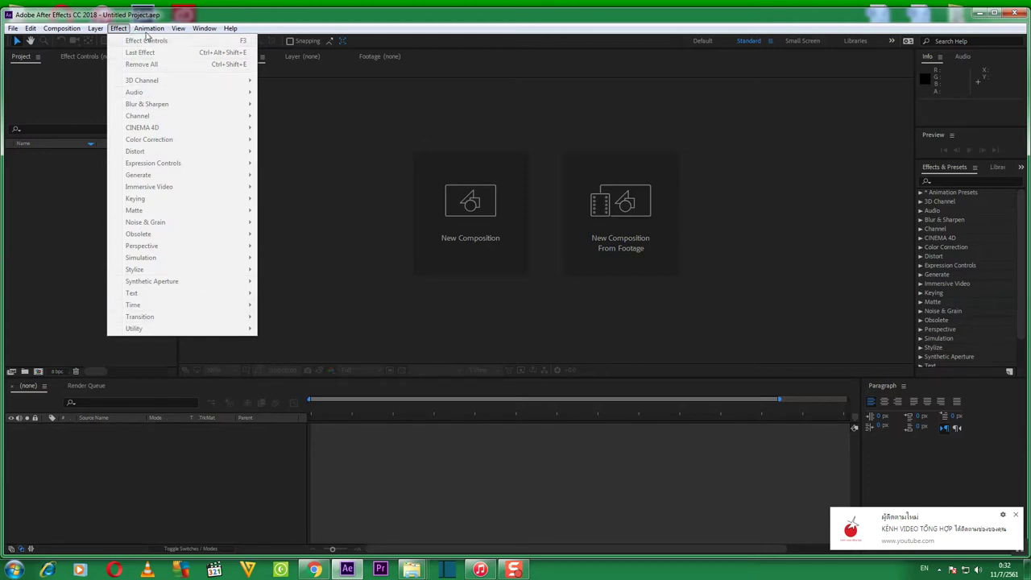
mouse_move(147, 36)
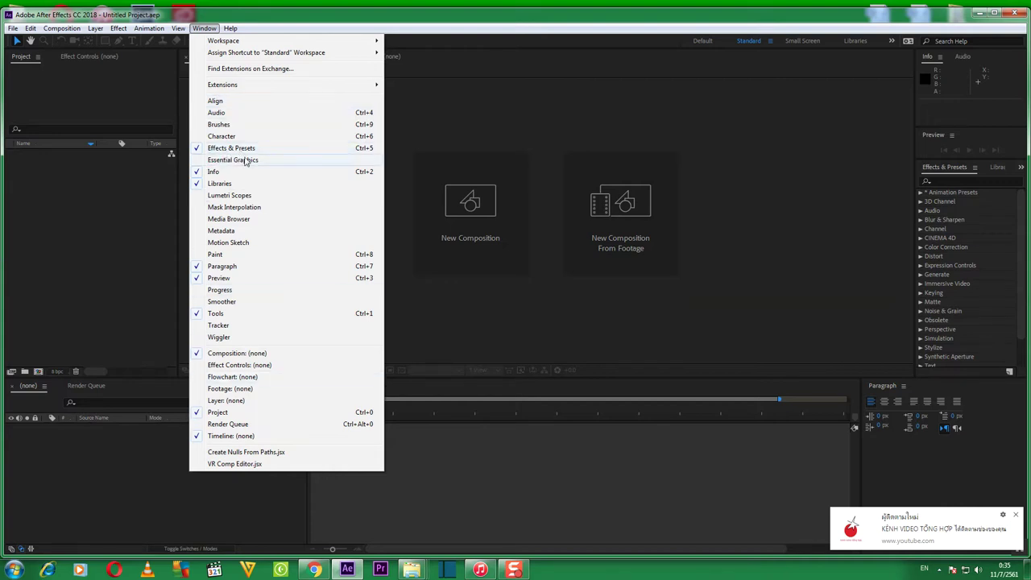
Step: Hide the Effects & Presets panel
click(199, 153)
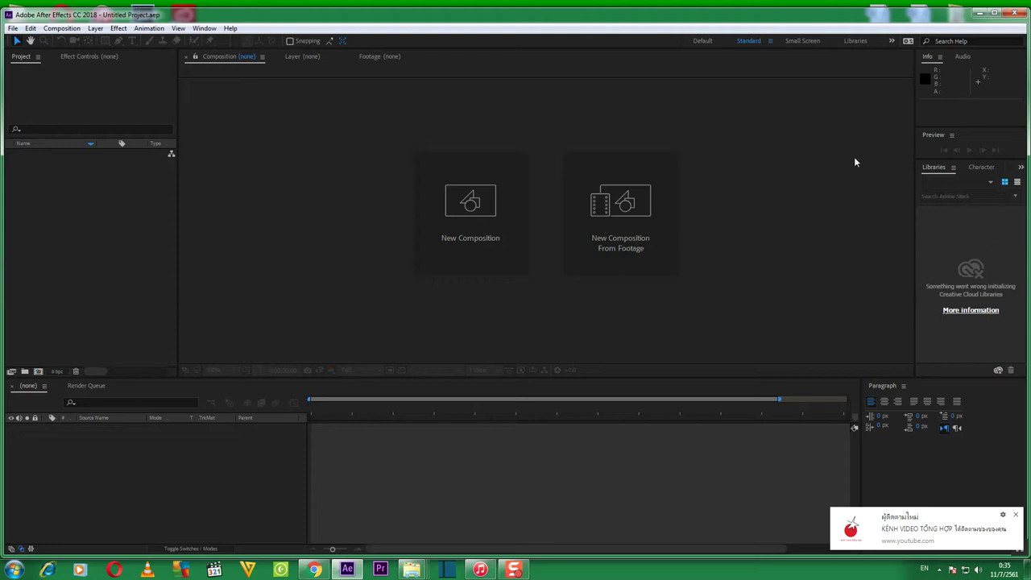
click(203, 28)
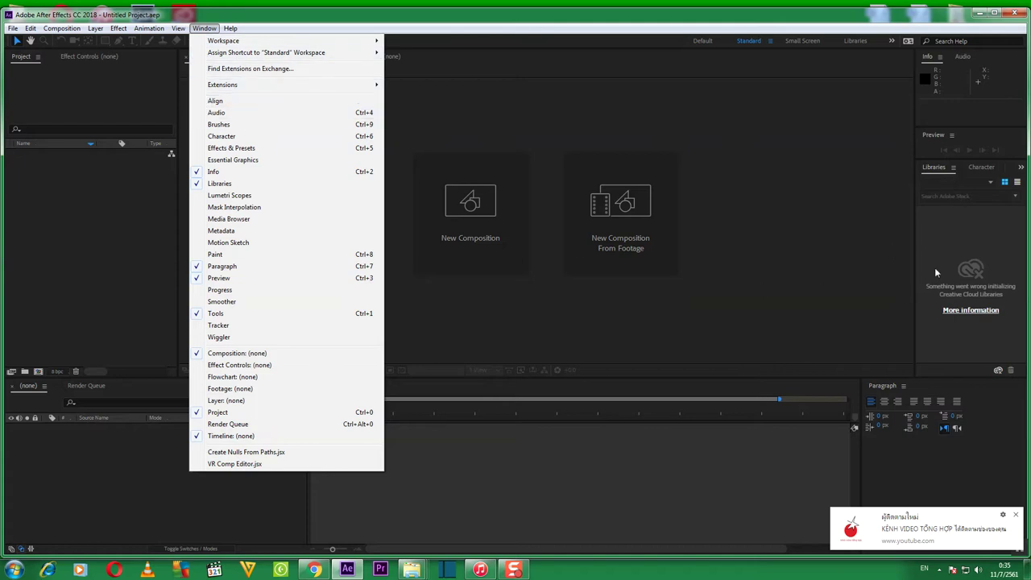
mouse_move(61, 28)
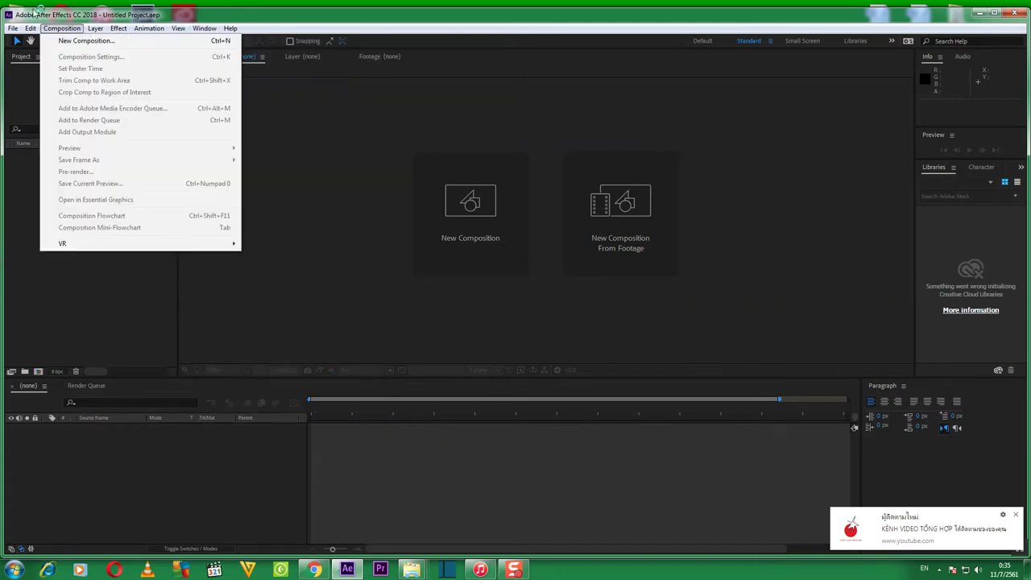
mouse_move(119, 28)
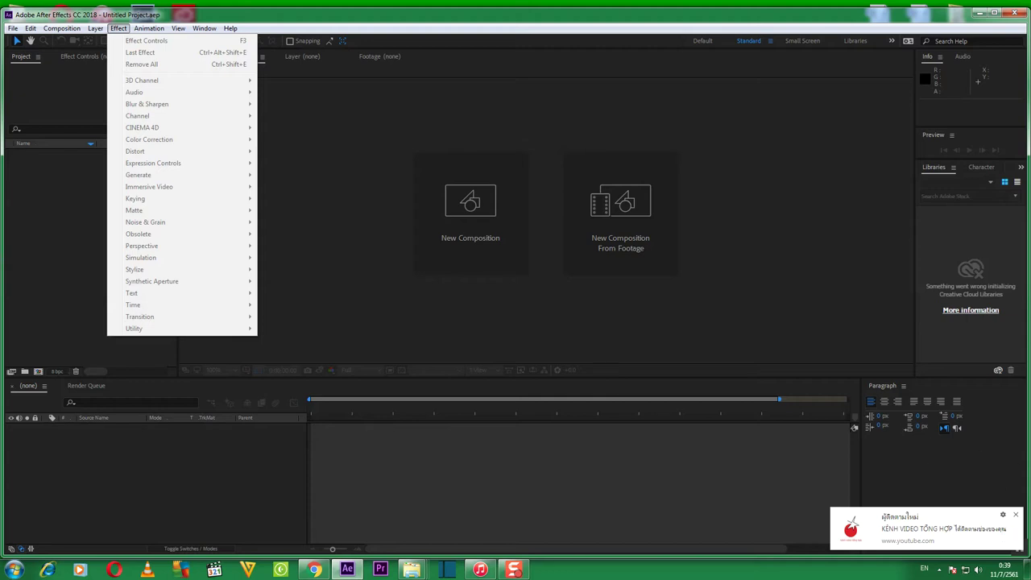
Step: Dismiss the YouTube notification and show the Effects & Presets panel again
click(1016, 518)
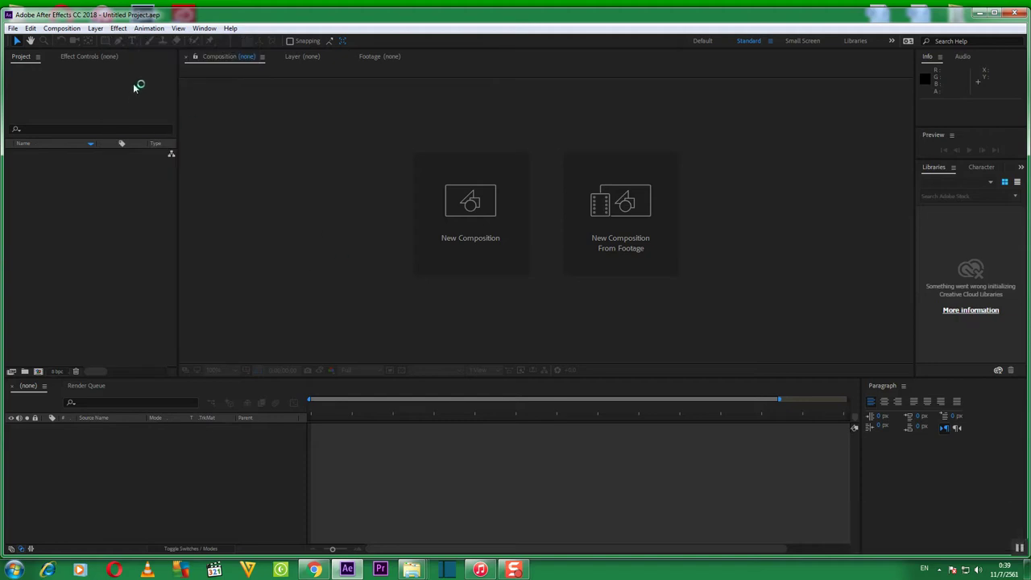
click(205, 29)
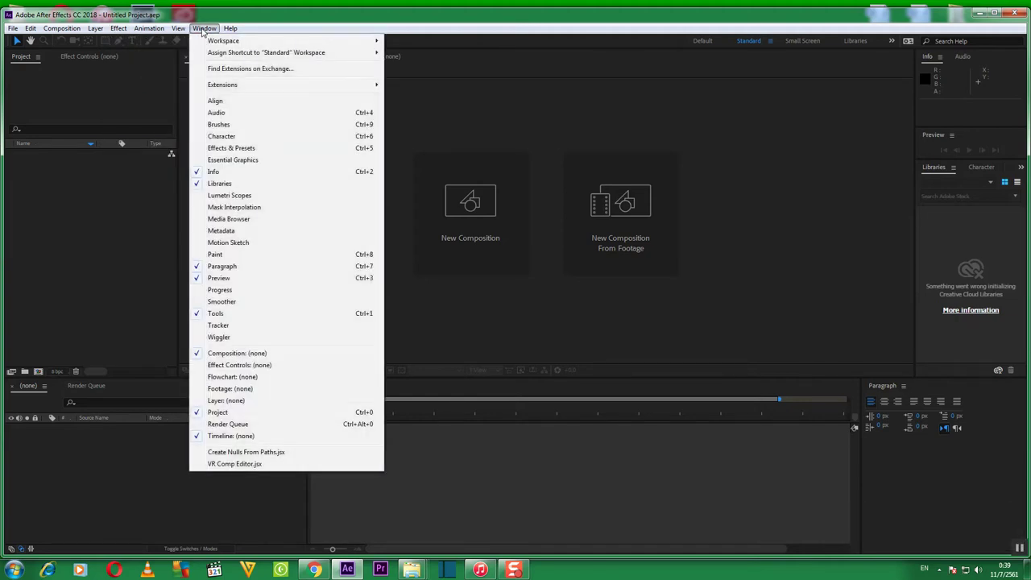
click(218, 148)
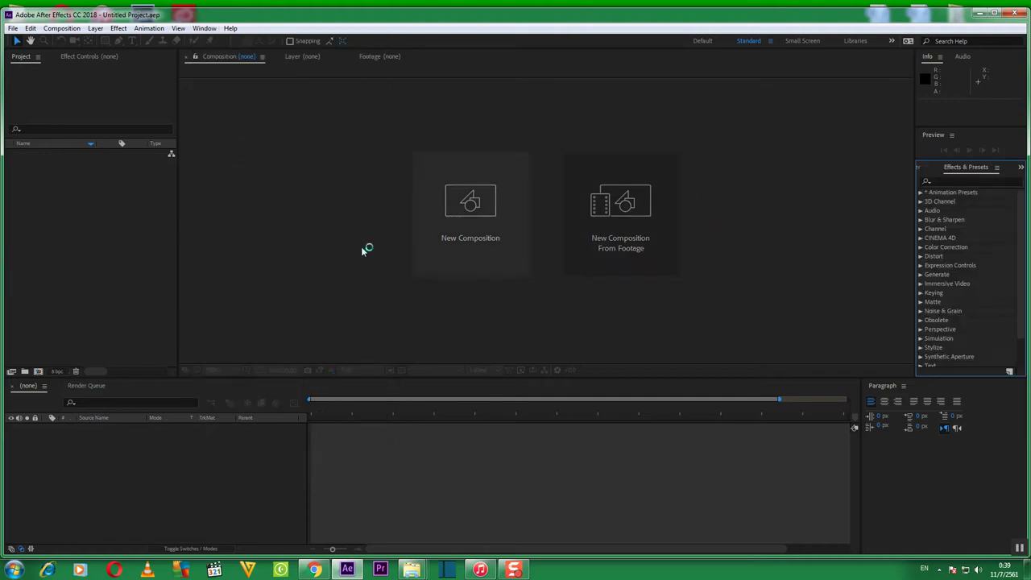
Step: Hide the Preview panel from the workspace
click(203, 29)
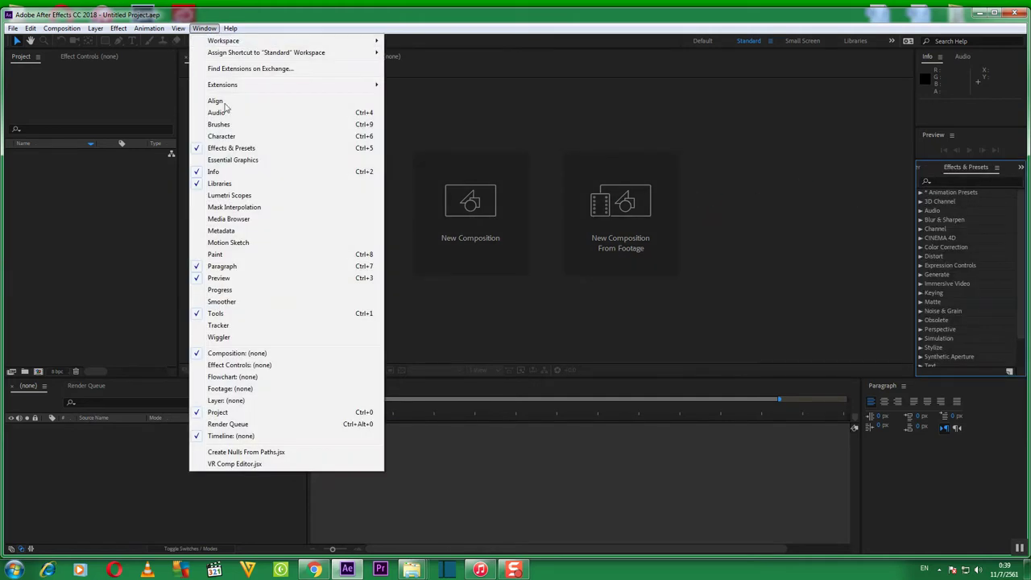
click(214, 278)
click(974, 155)
click(951, 152)
click(227, 279)
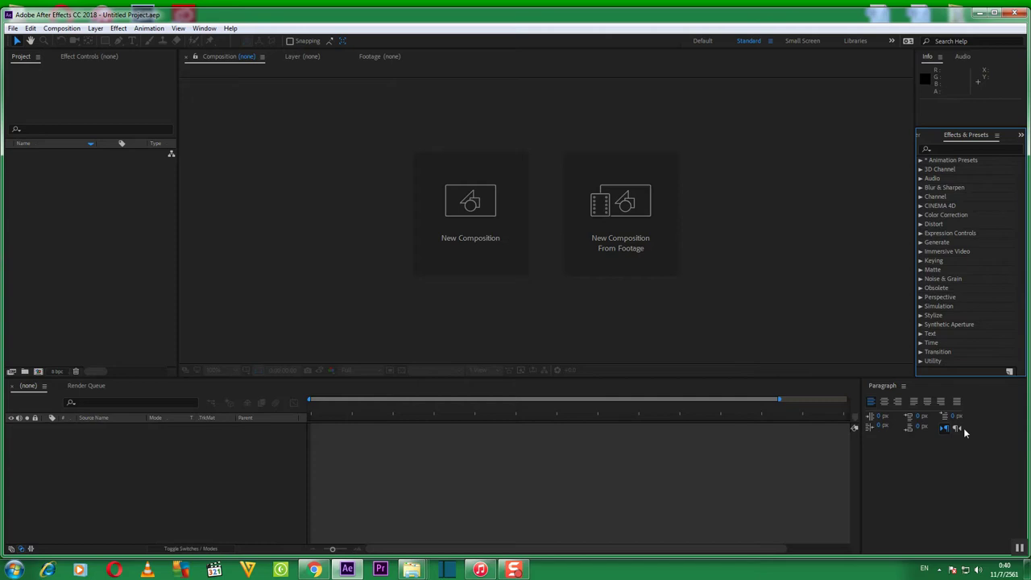
Step: Show the Preview panel in the workspace again
click(207, 29)
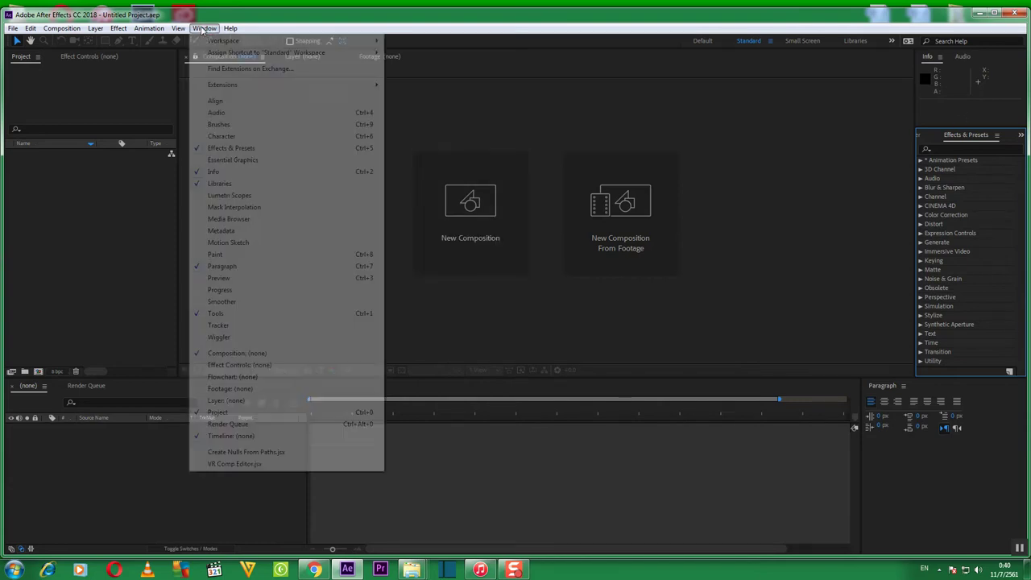
click(214, 279)
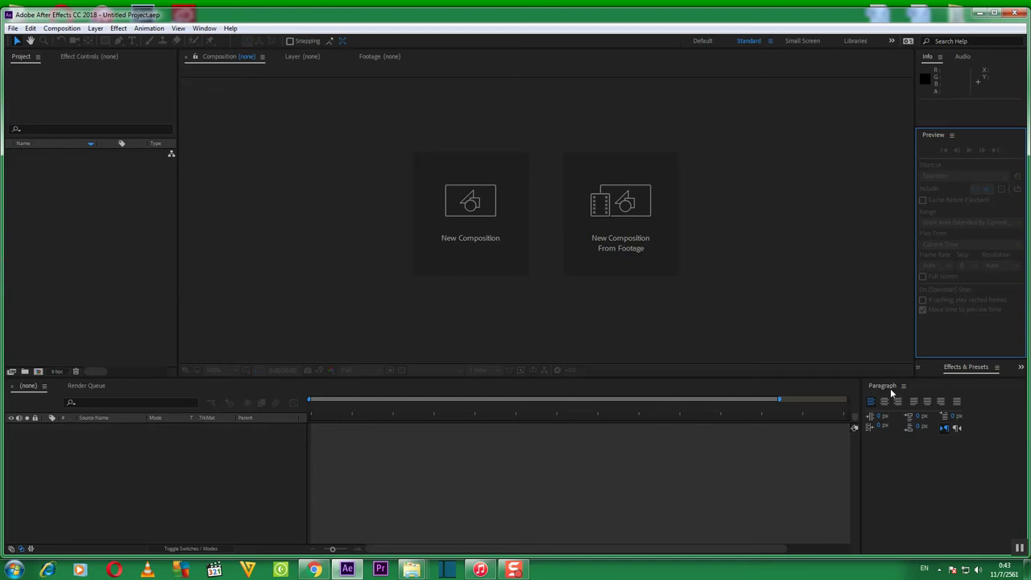
Step: Hide the Paragraph panel, and bring it back into the workspace
click(204, 28)
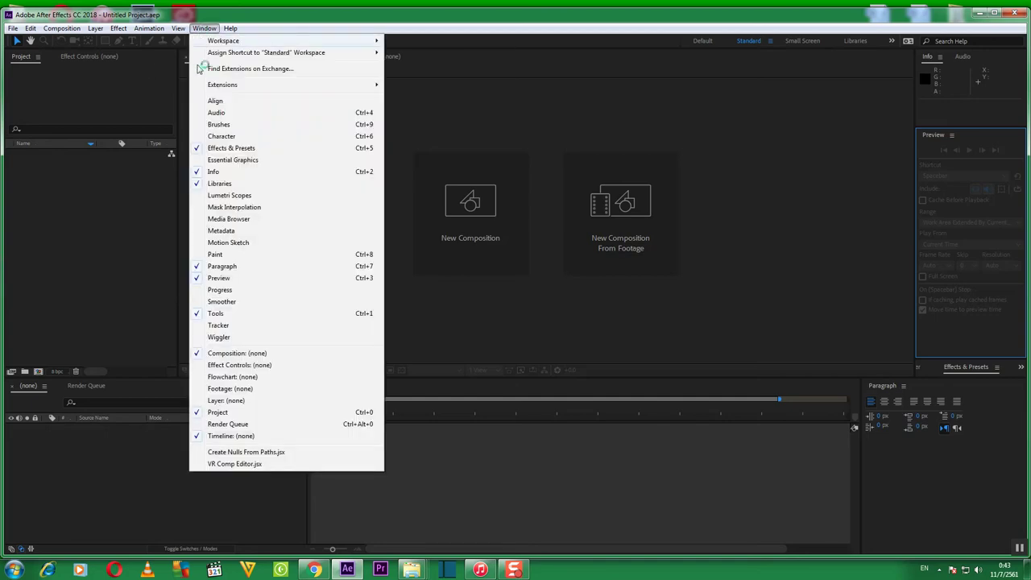
click(231, 267)
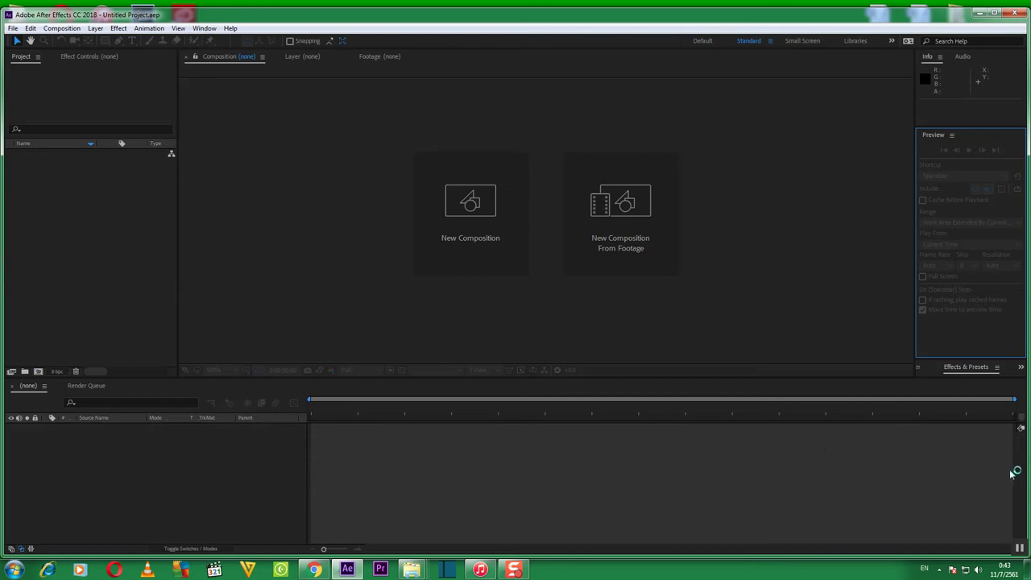
click(207, 29)
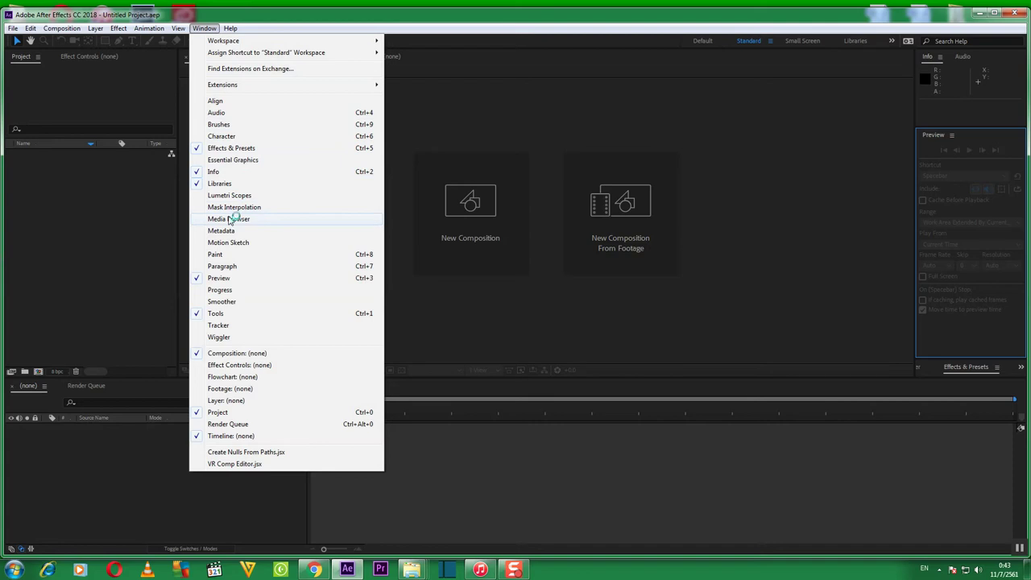
click(226, 266)
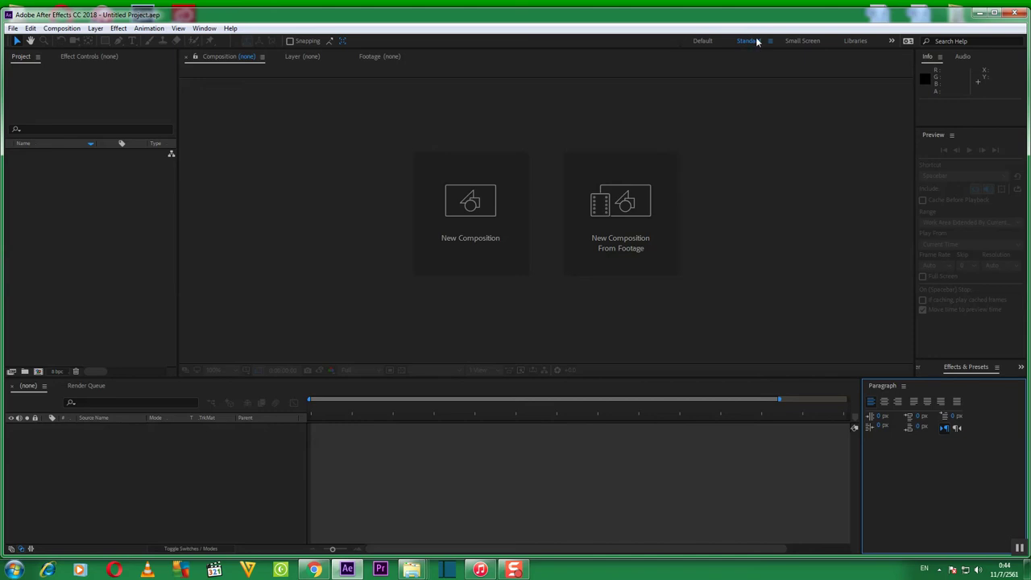
Step: Switch to the Small Screen workspace and try out resizing the timeline's height and the side panel column's width
click(802, 41)
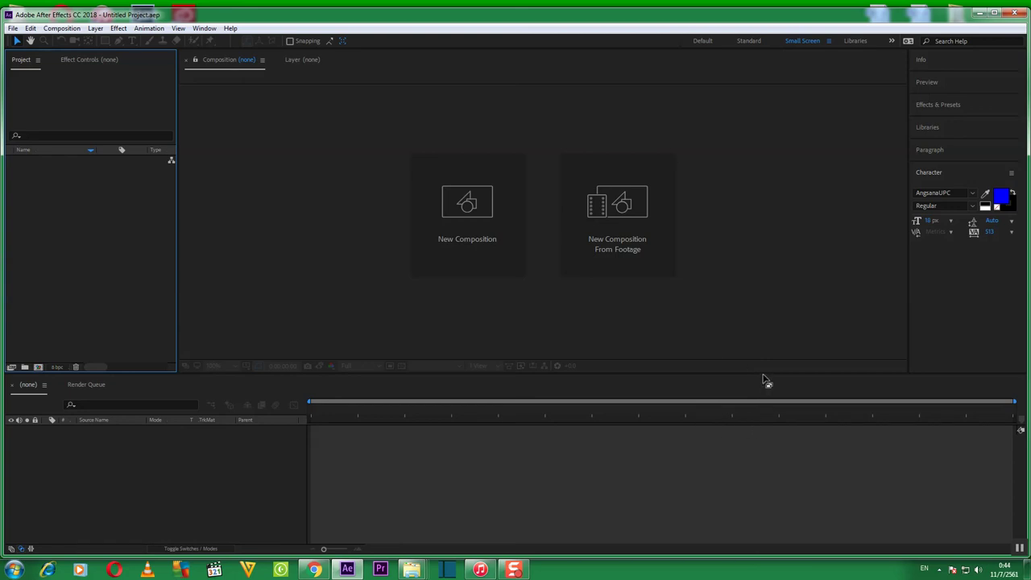
drag(763, 373, 762, 490)
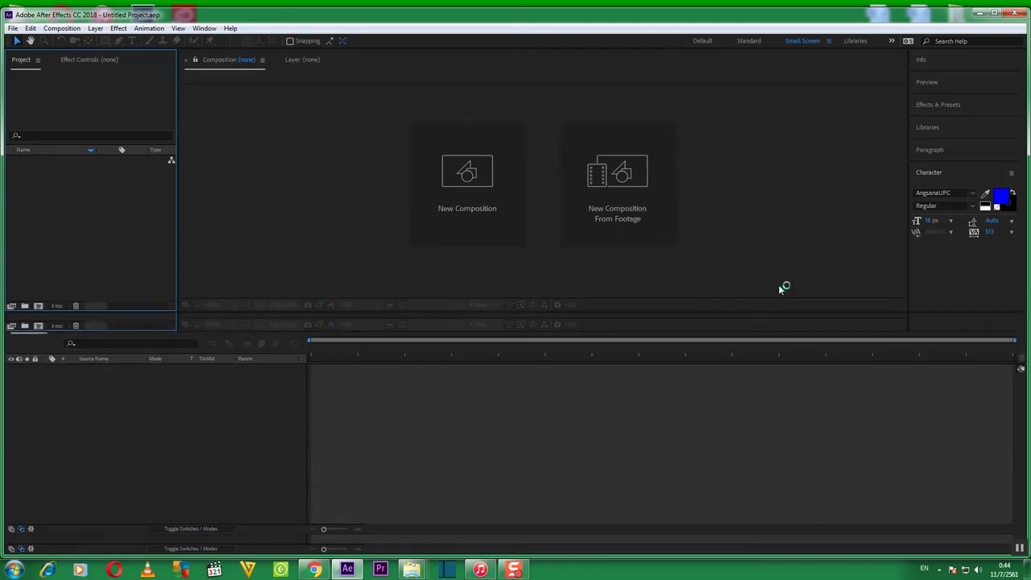
drag(780, 457, 798, 379)
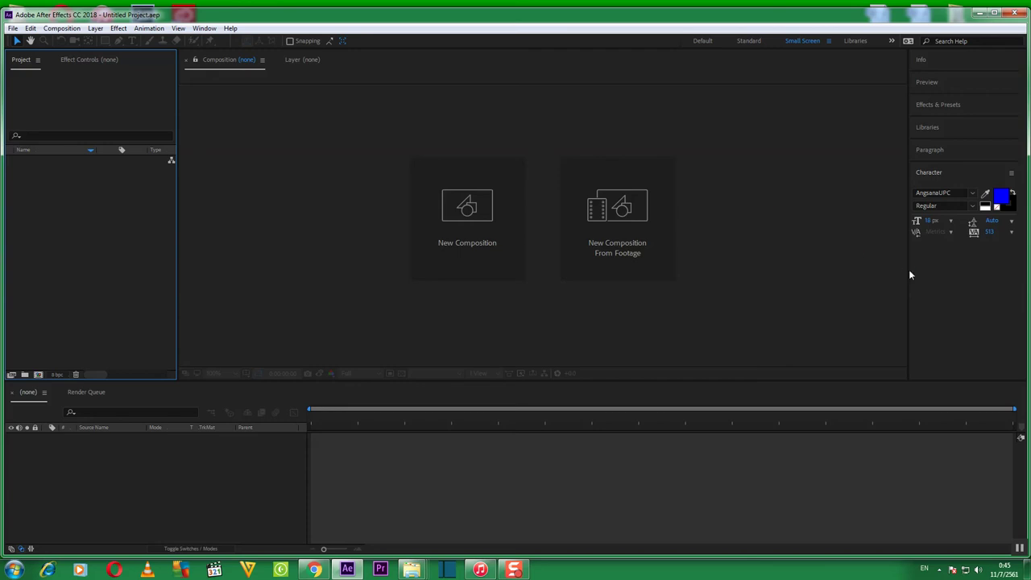
drag(880, 274, 561, 266)
drag(707, 274, 855, 303)
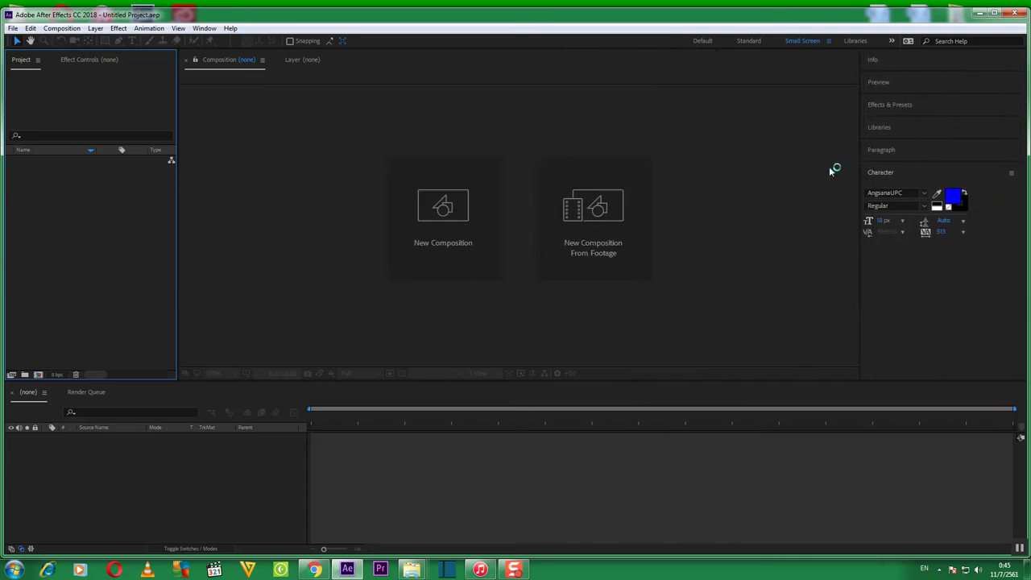
Step: Return to the Standard workspace and resize the timeline area, leaving it slightly shorter beneath the Composition panel
click(703, 40)
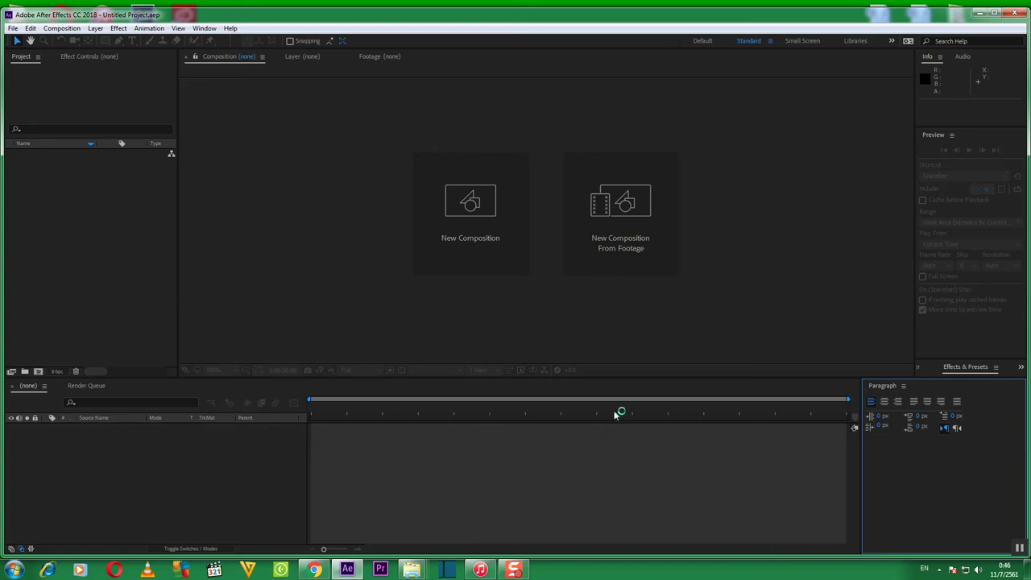
drag(623, 376, 625, 294)
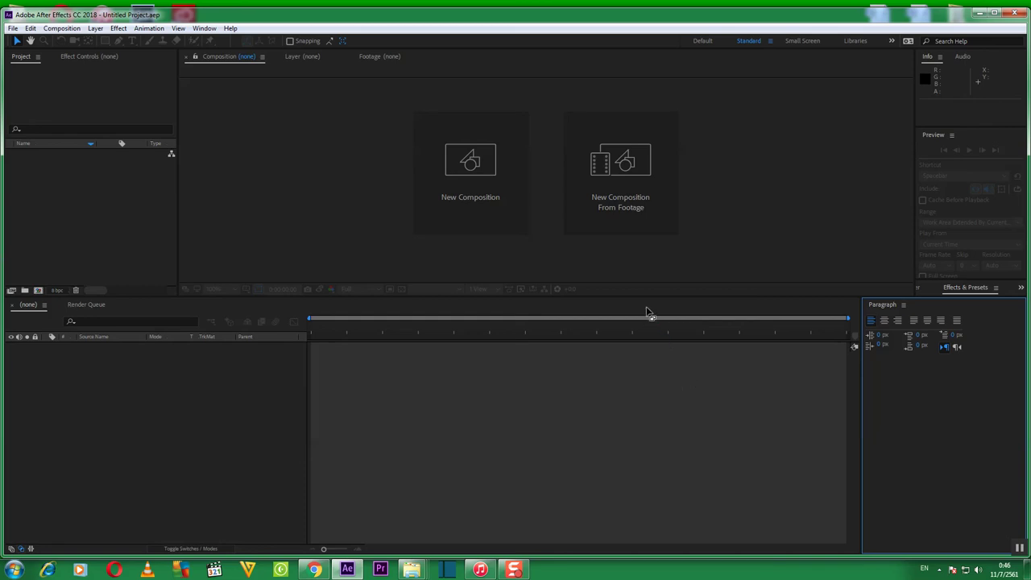
drag(645, 296, 637, 443)
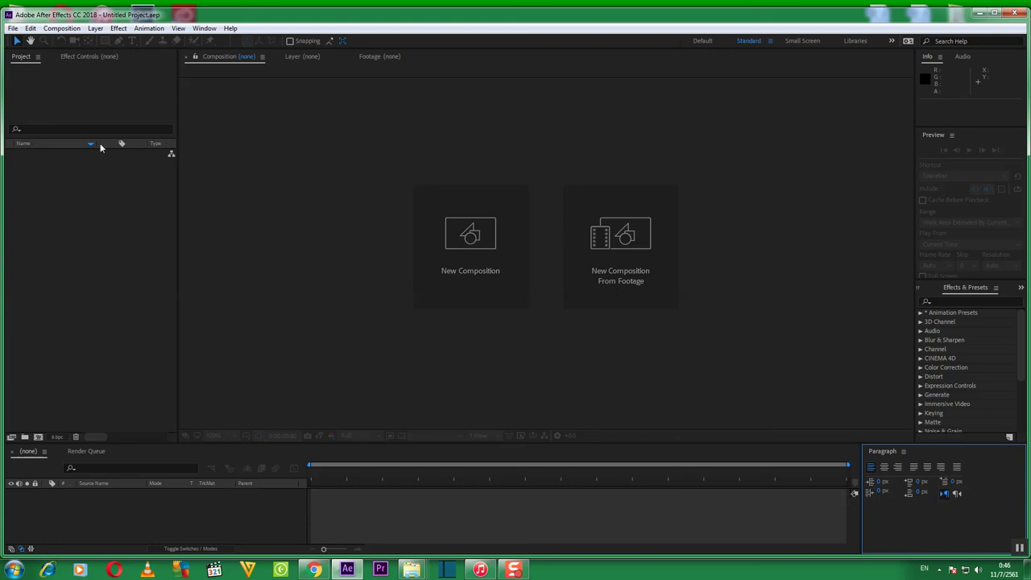
click(580, 300)
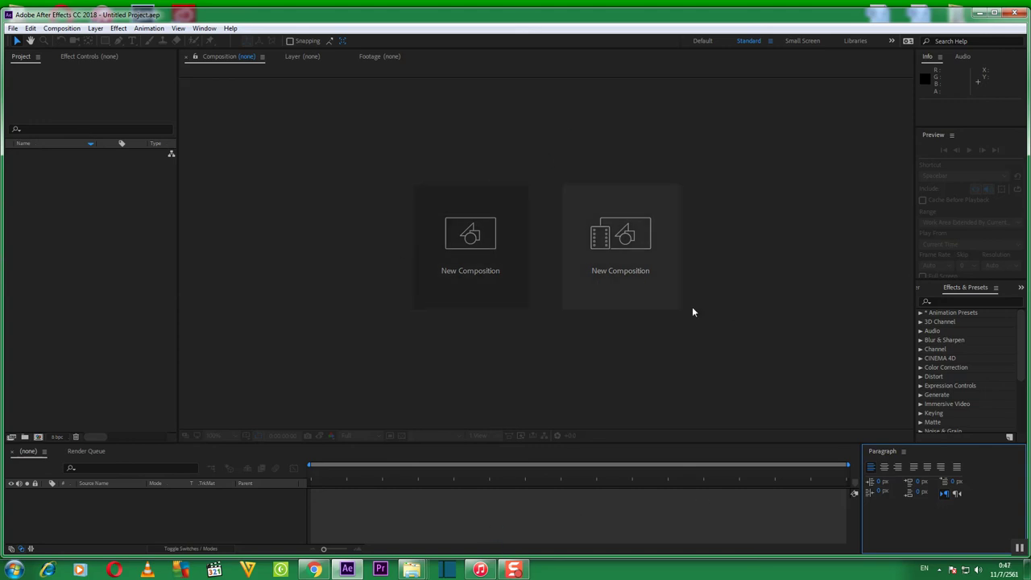
drag(674, 443, 681, 399)
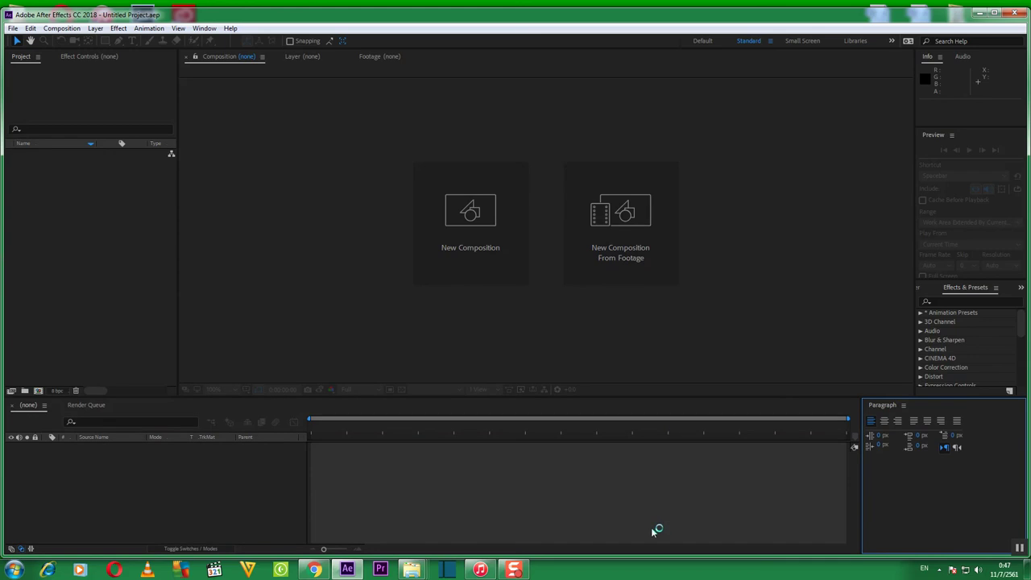